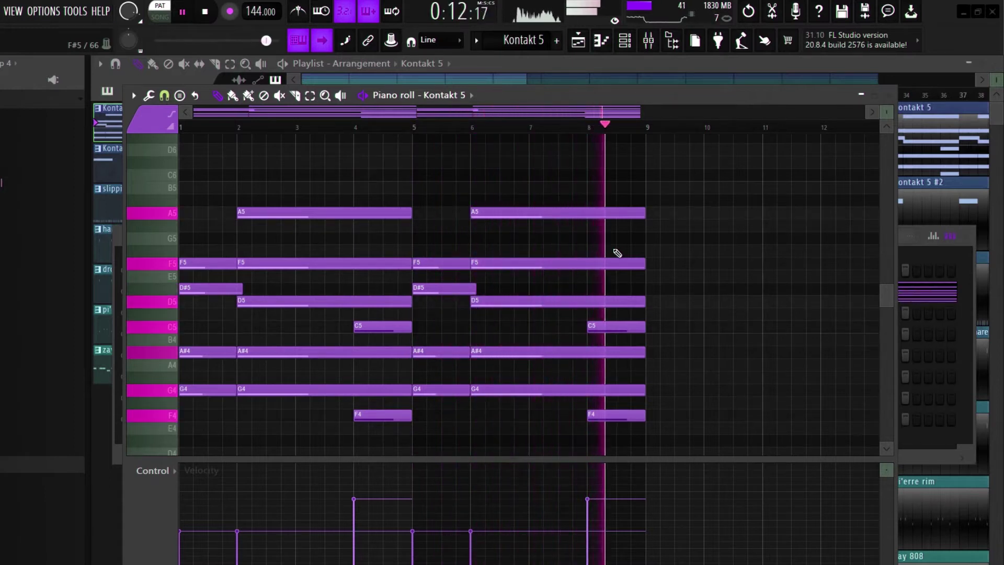
Stop playback and open the Kontakt 5 channel's Exhale instrument to review its rhythm and effects settings
key(space)
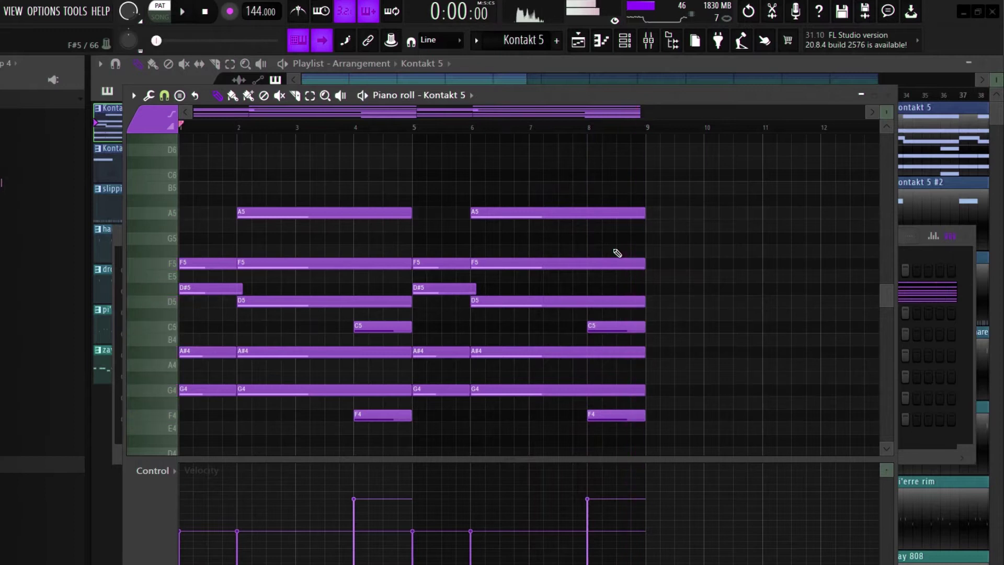
click(624, 46)
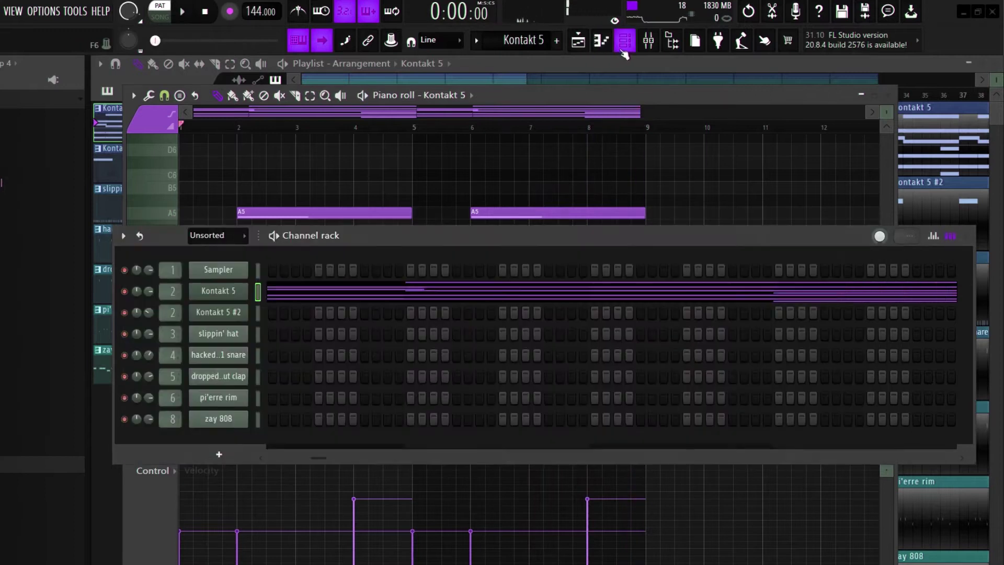
click(243, 299)
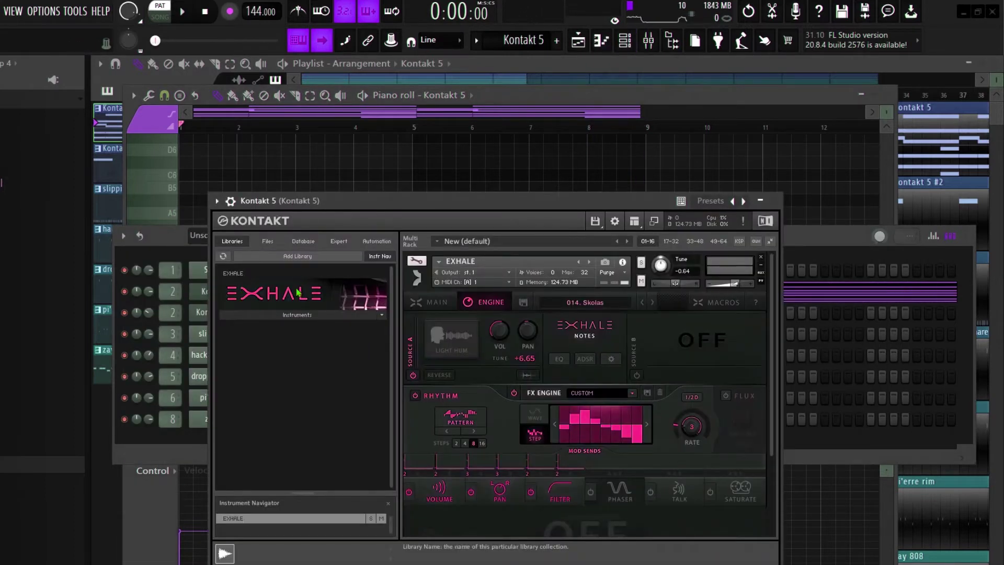
scroll(496, 406, down, 3)
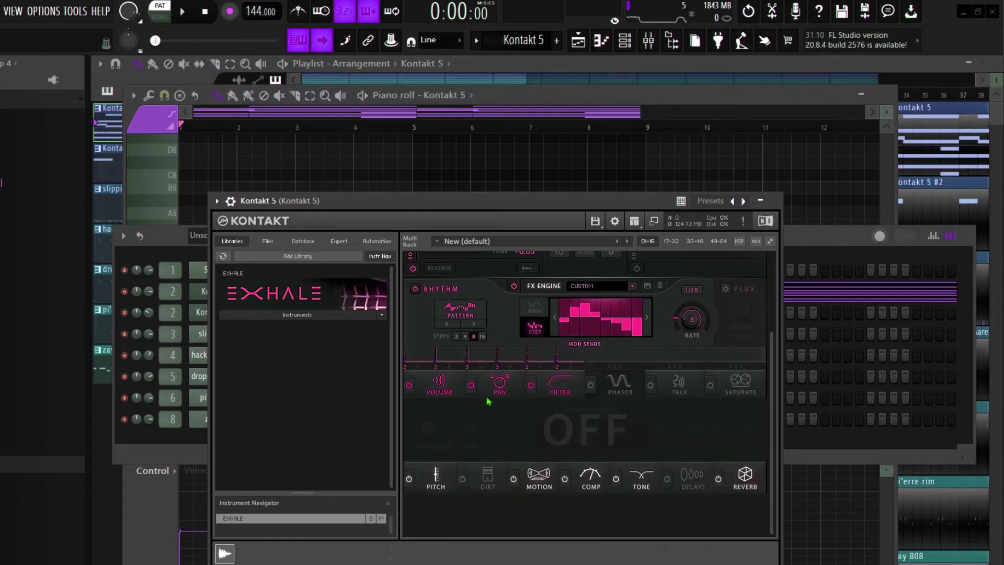
scroll(674, 466, up, 3)
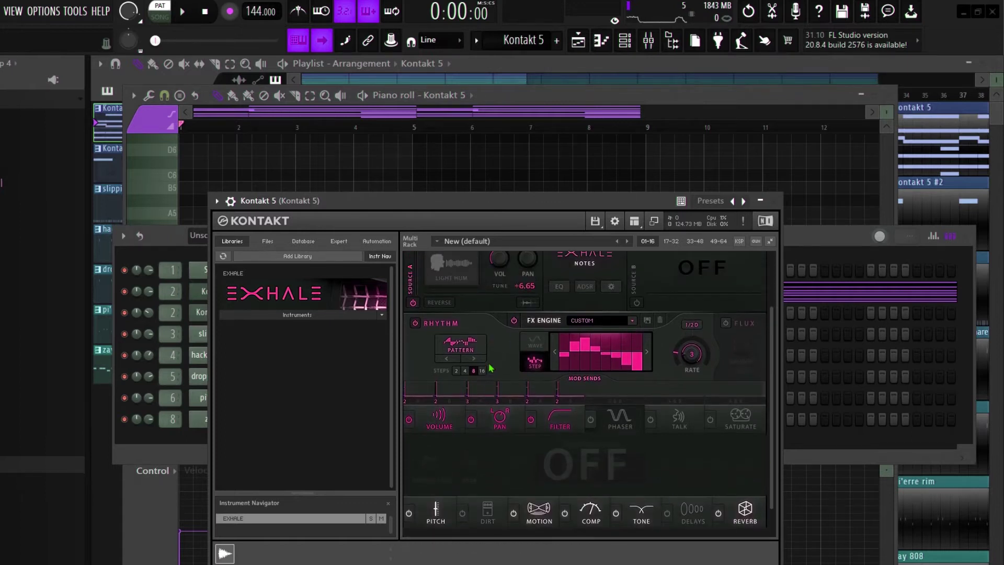
Show the main page of Exhale with its macro sliders and the preset list containing 014. Skolas
click(427, 299)
scroll(585, 397, down, 3)
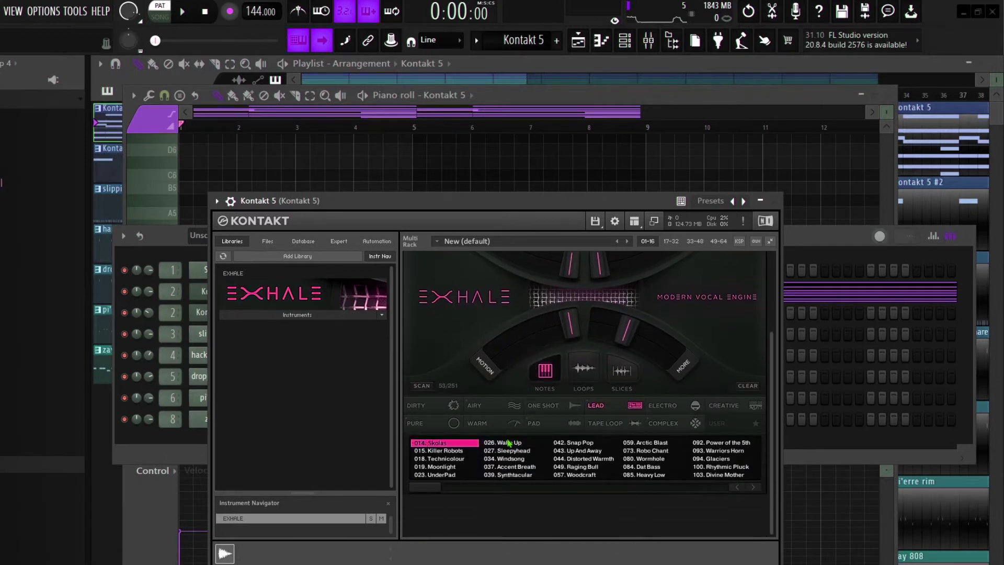
scroll(486, 314, up, 3)
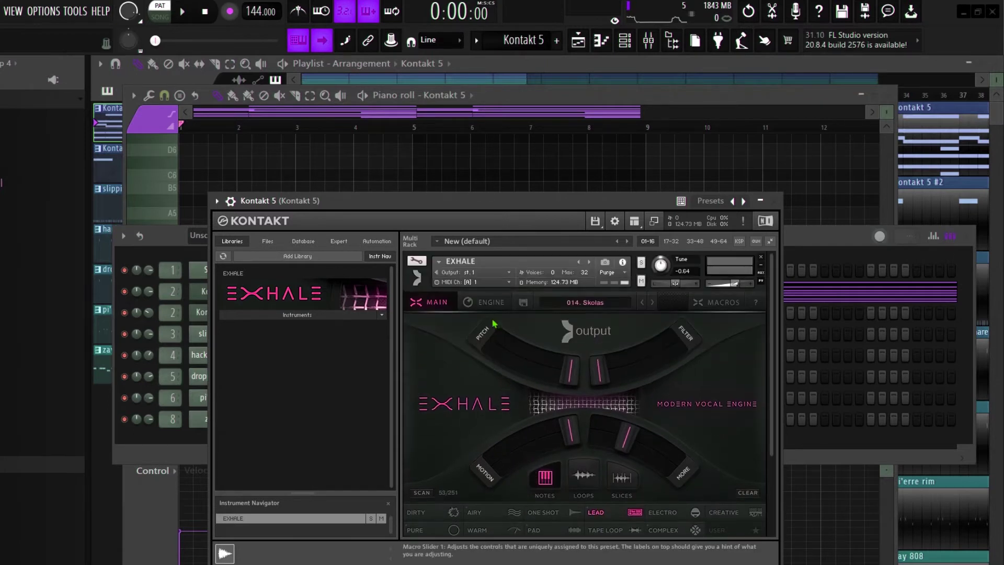
Review the source, ADSR and EQ settings in Exhale's engine page, and close the Kontakt 5 instrument
click(486, 307)
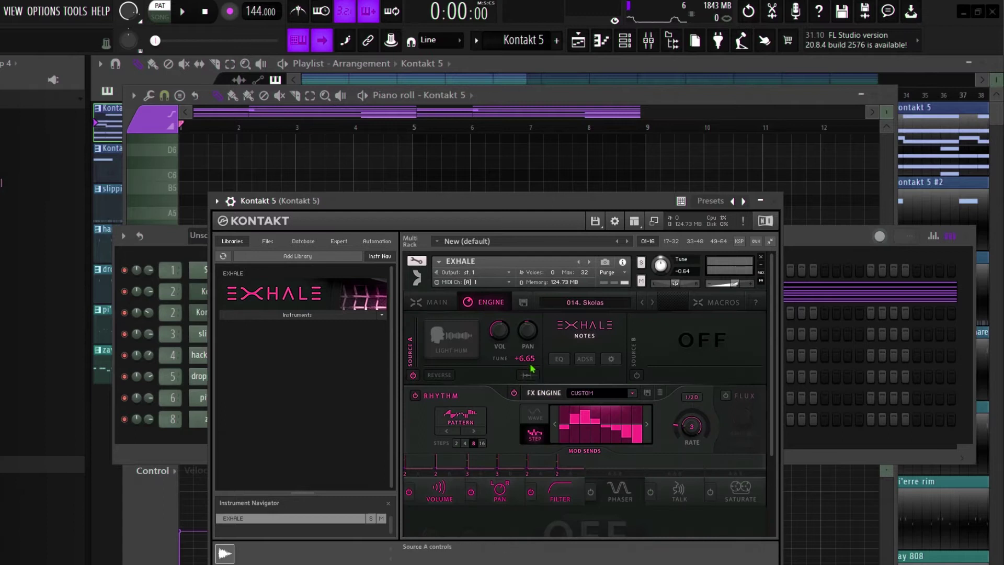
click(579, 361)
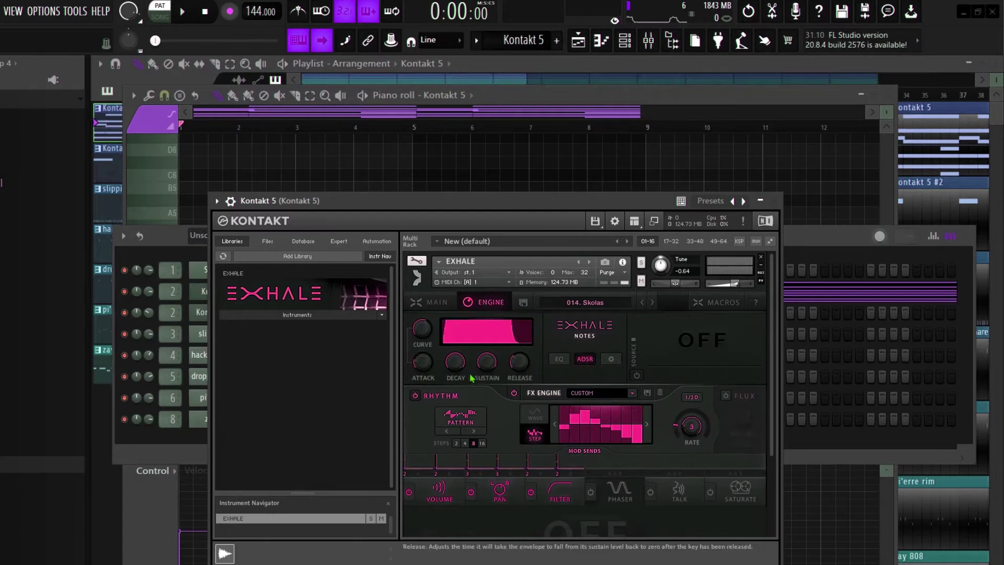
click(560, 360)
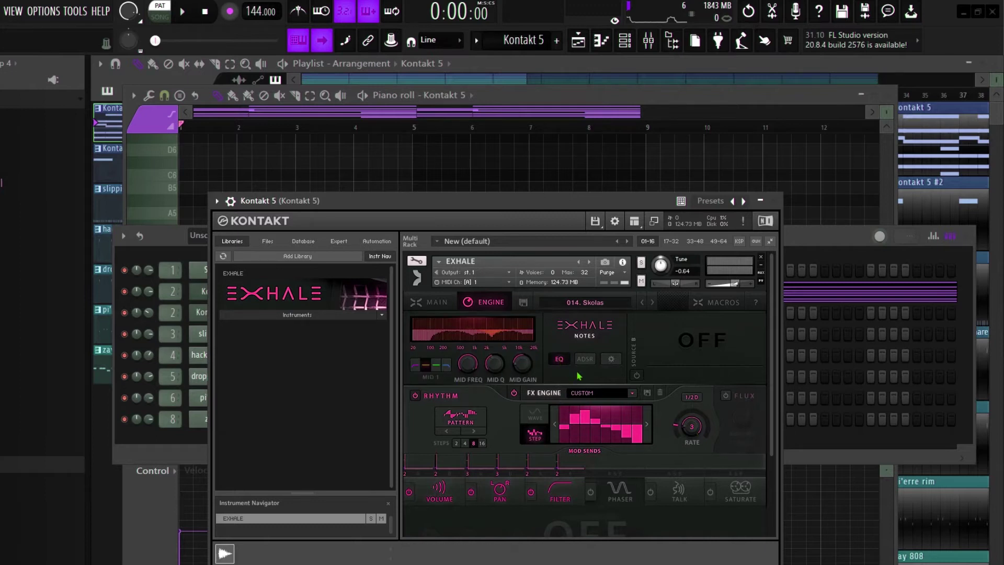
click(560, 360)
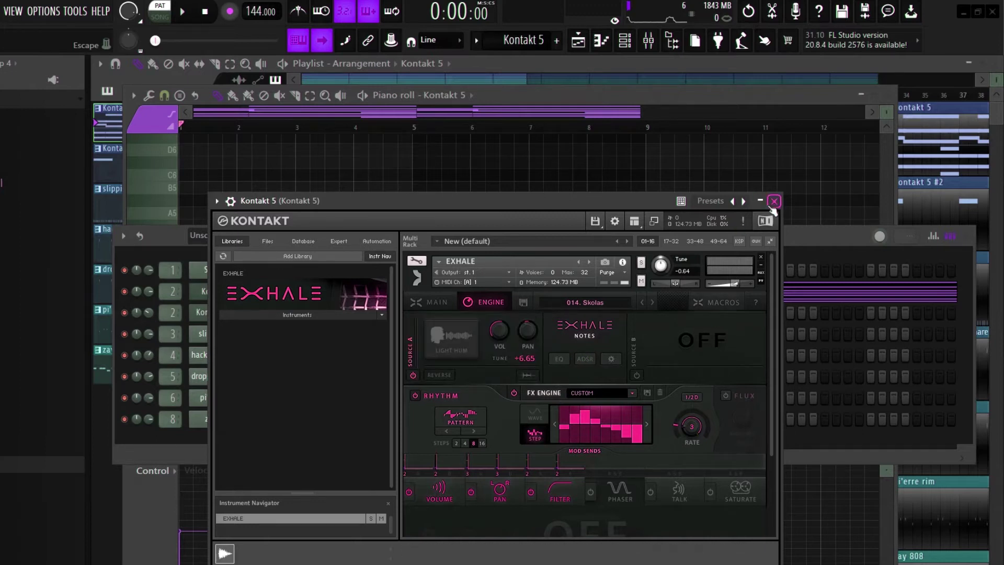
click(773, 201)
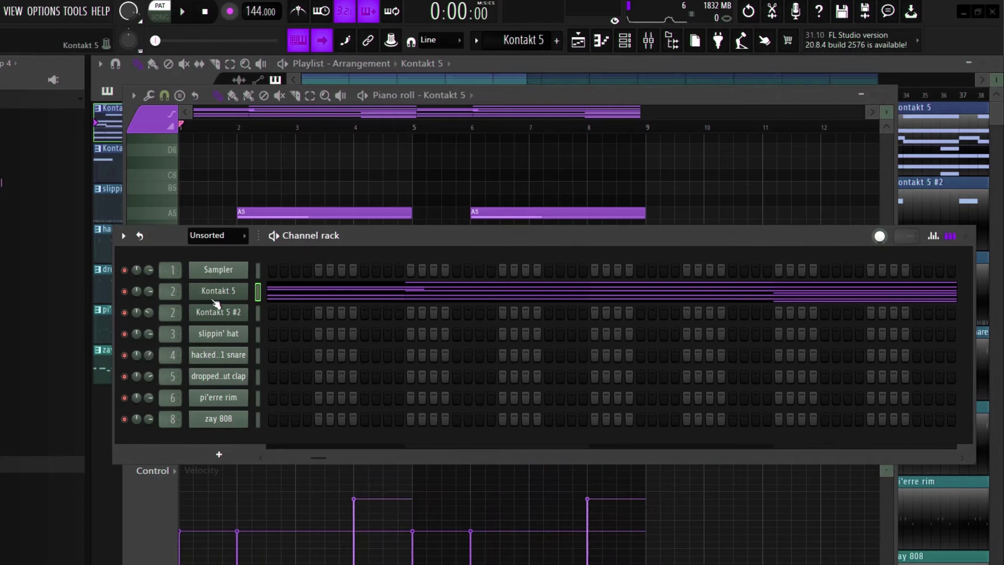
Open the Kontakt 5 #2 pattern in the piano roll, play back its A#5 notes, and close the piano roll
click(108, 168)
double_click(183, 157)
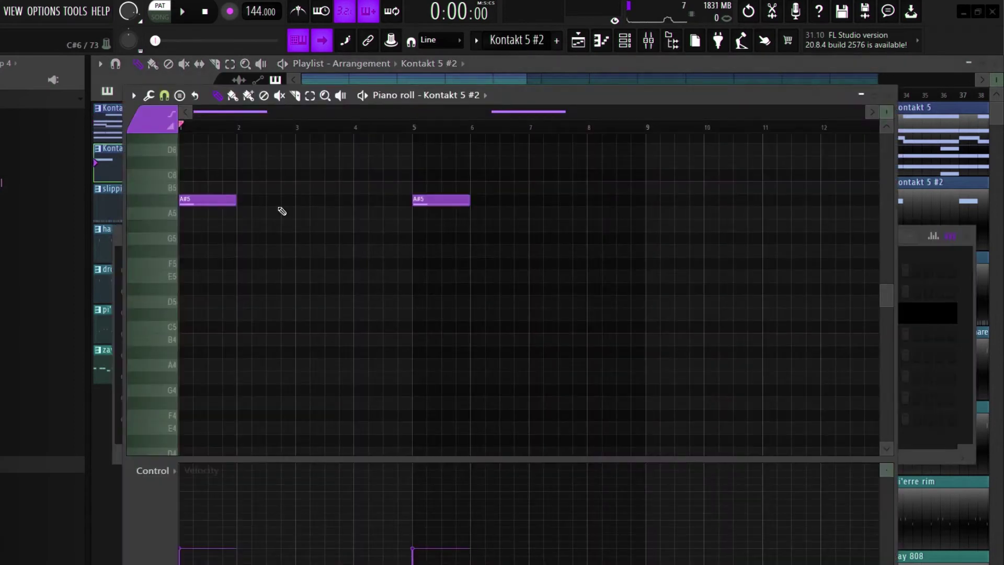
key(space)
scroll(309, 261, up, 2)
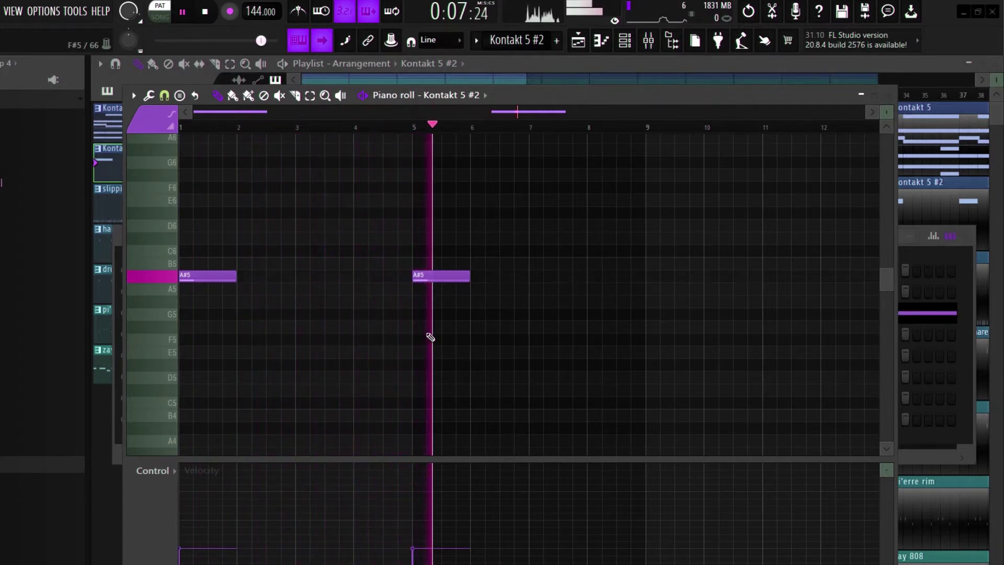
key(space)
click(887, 96)
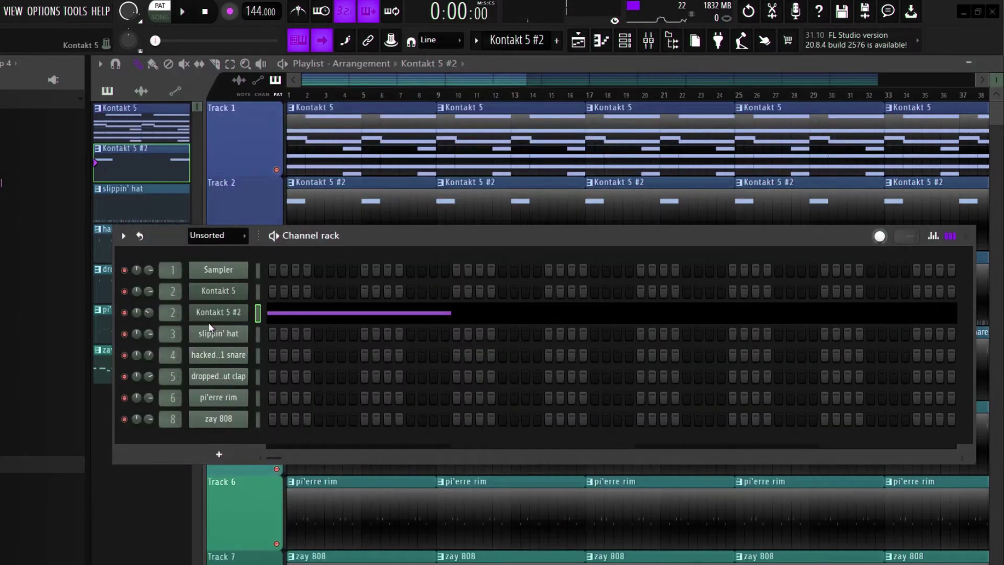
Open the Kontakt 5 #2 channel's Exhale instrument and review its macro sliders and preset list
click(210, 331)
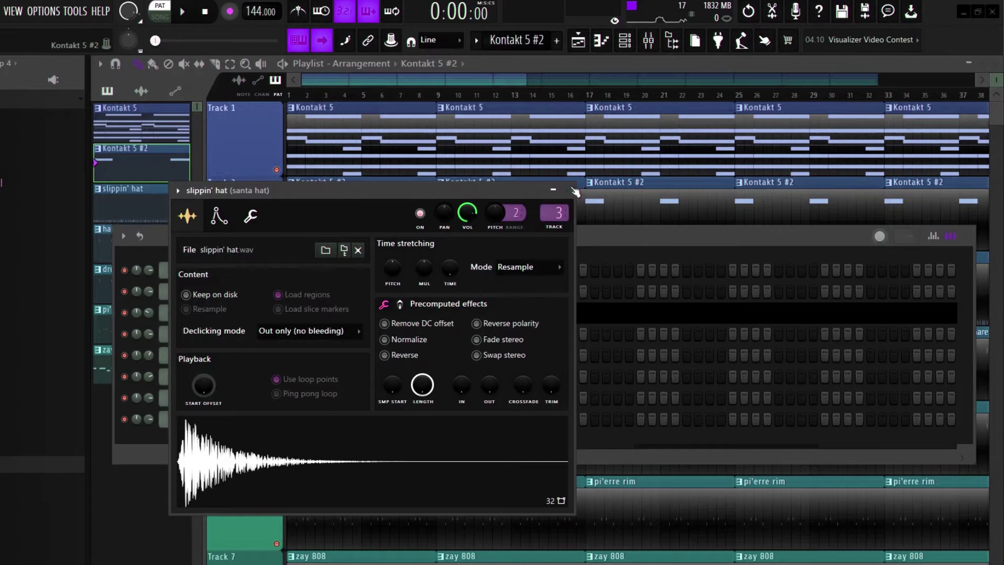
click(569, 189)
click(219, 312)
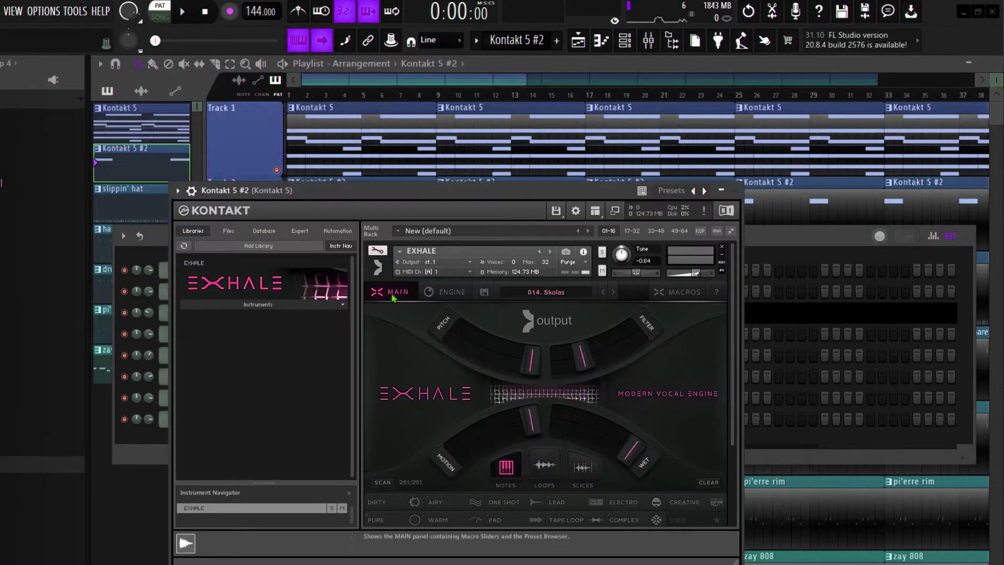
scroll(482, 321, down, 3)
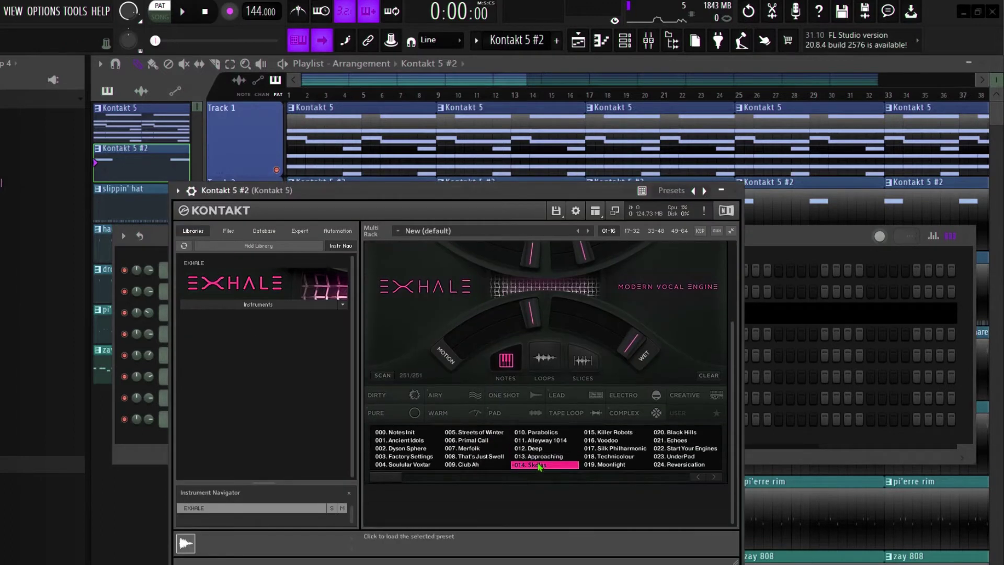
scroll(520, 433, up, 3)
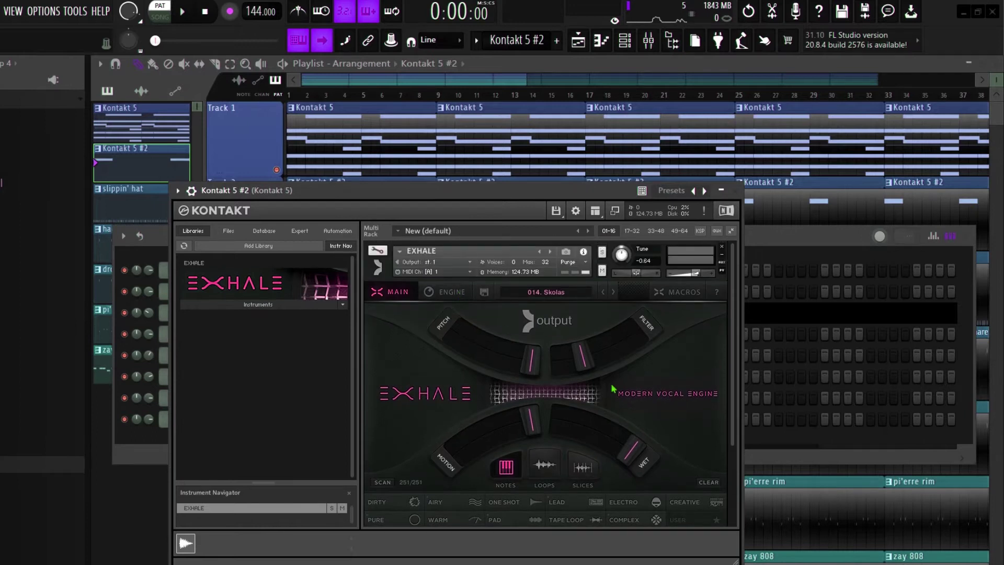
Review the engine, ADSR and EQ settings of the Kontakt 5 #2 instrument, and close it
click(447, 292)
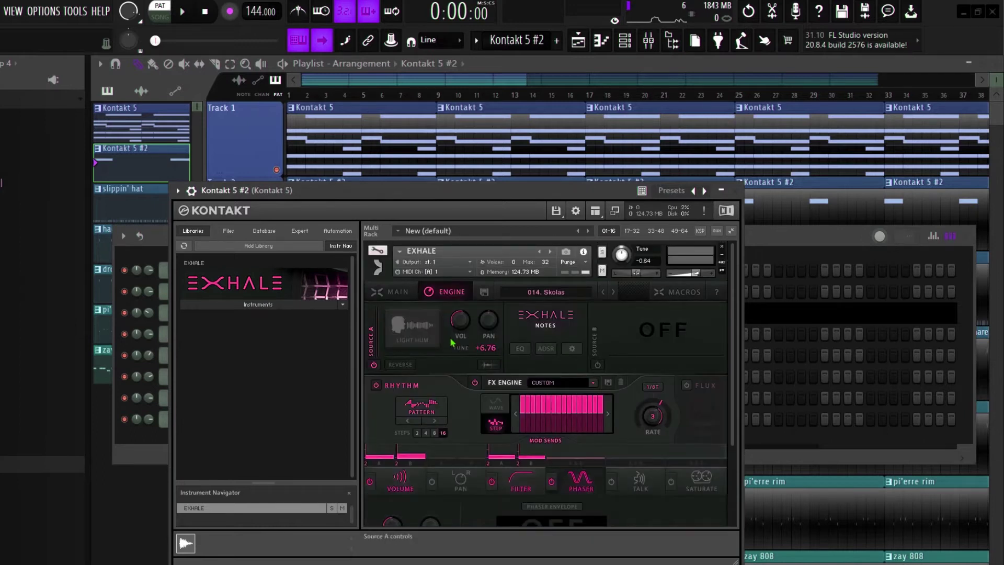
scroll(442, 353, down, 1)
scroll(578, 374, down, 3)
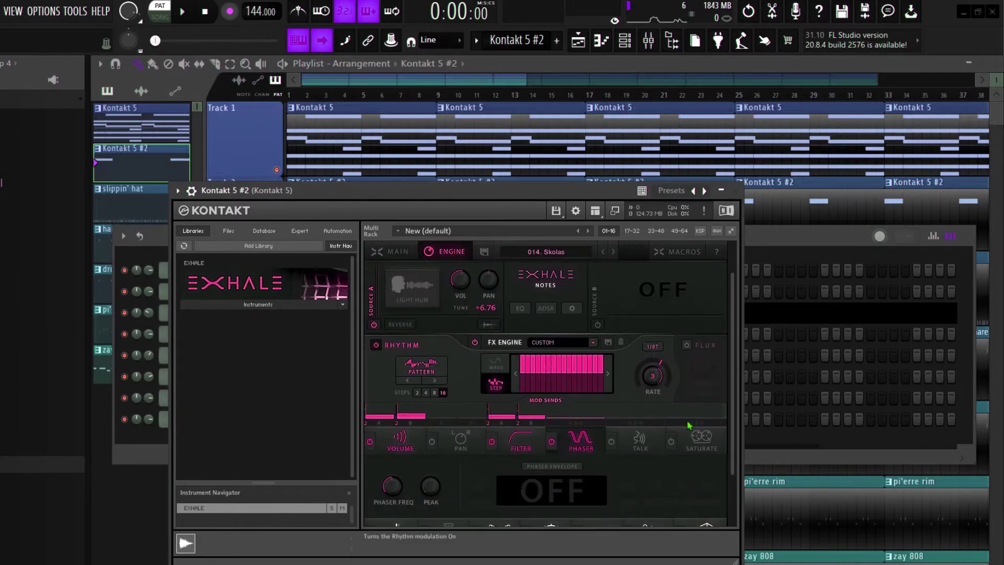
click(545, 308)
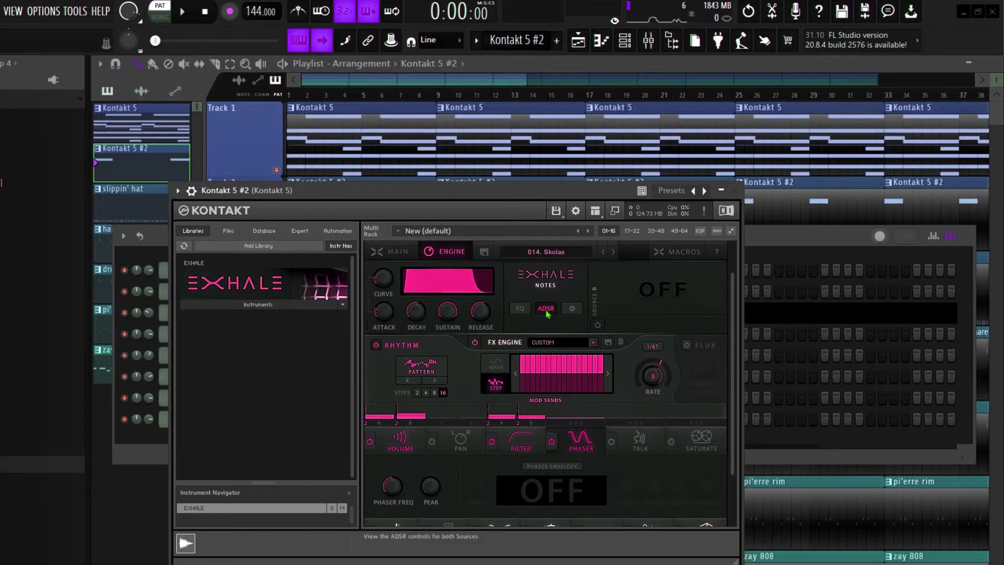
click(520, 308)
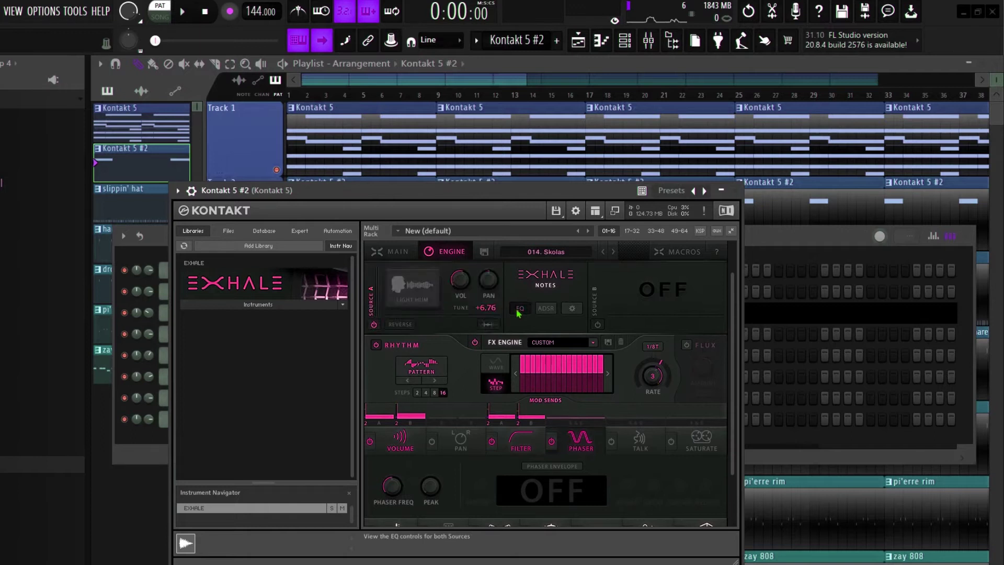
click(732, 191)
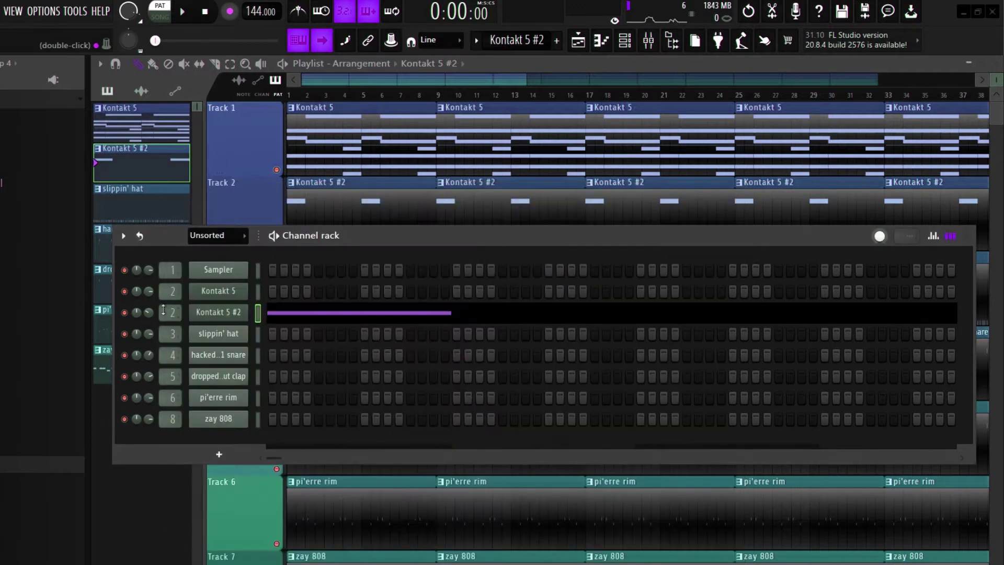
Isolate the Kontakt 5 and Kontakt 5 #2 channels by muting the others, and audition them together in song mode
right_click(124, 293)
click(127, 304)
click(182, 12)
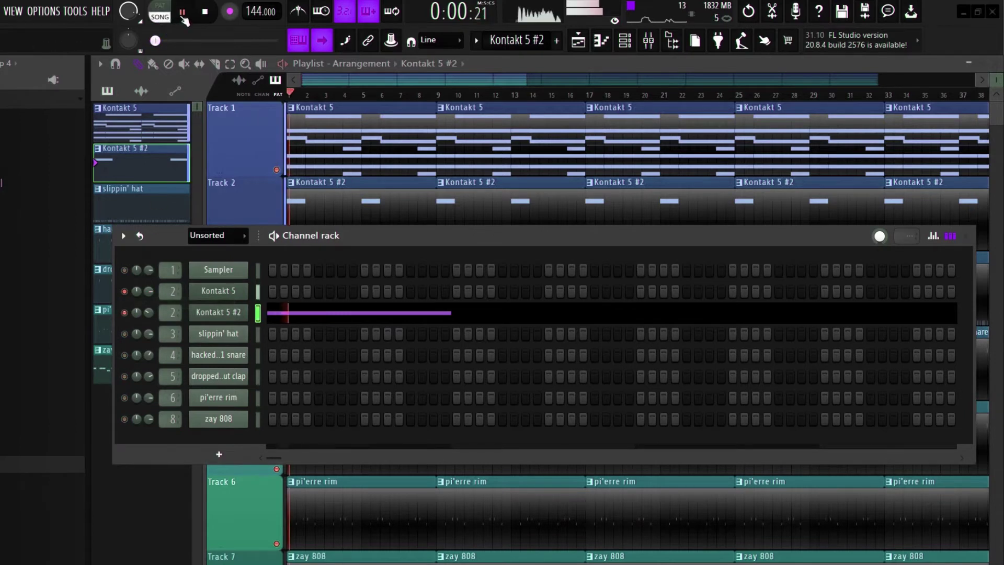
key(F6)
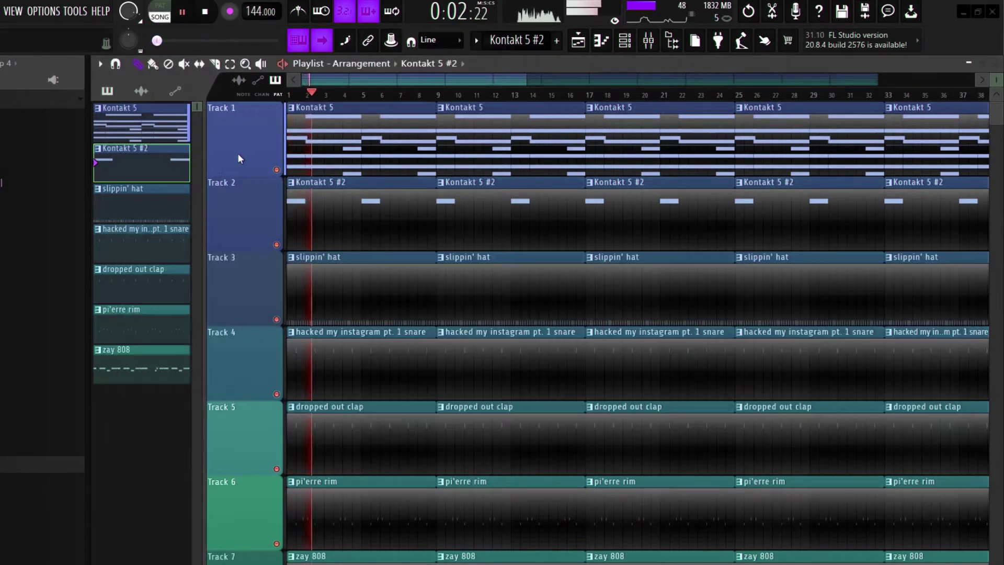
key(space)
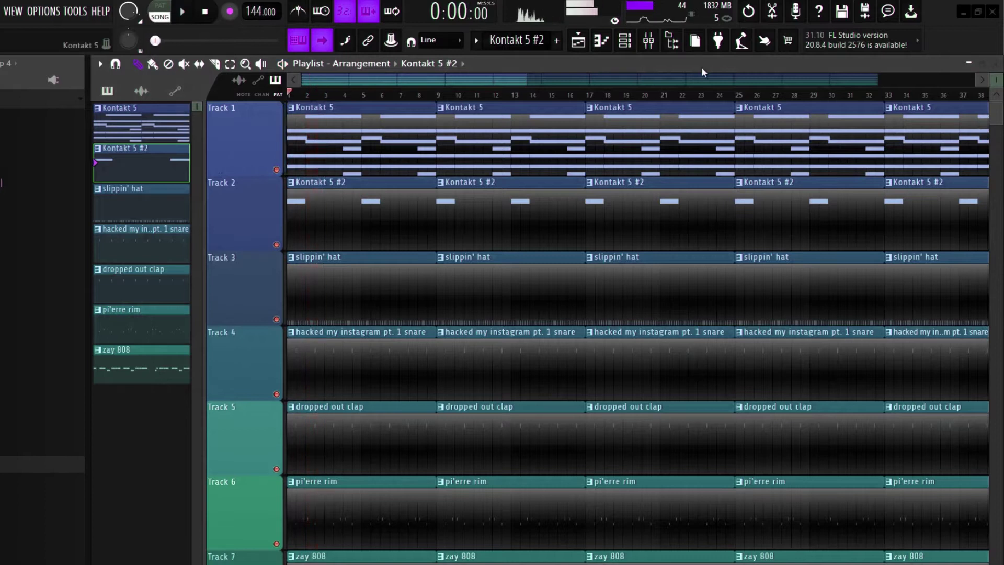
Open the mixer and play the song to hear the two melodies through the Kontakt 5 insert
click(648, 40)
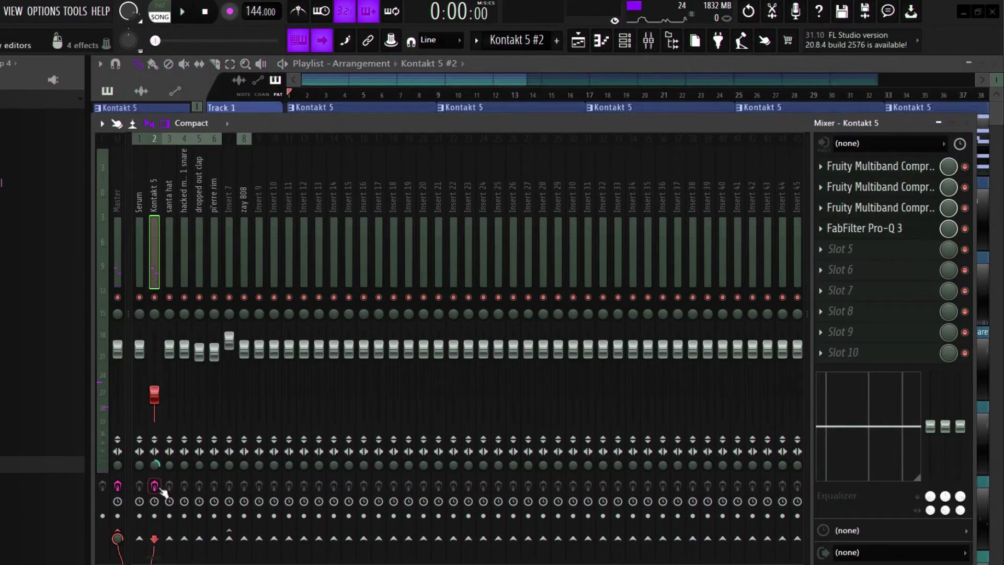
key(space)
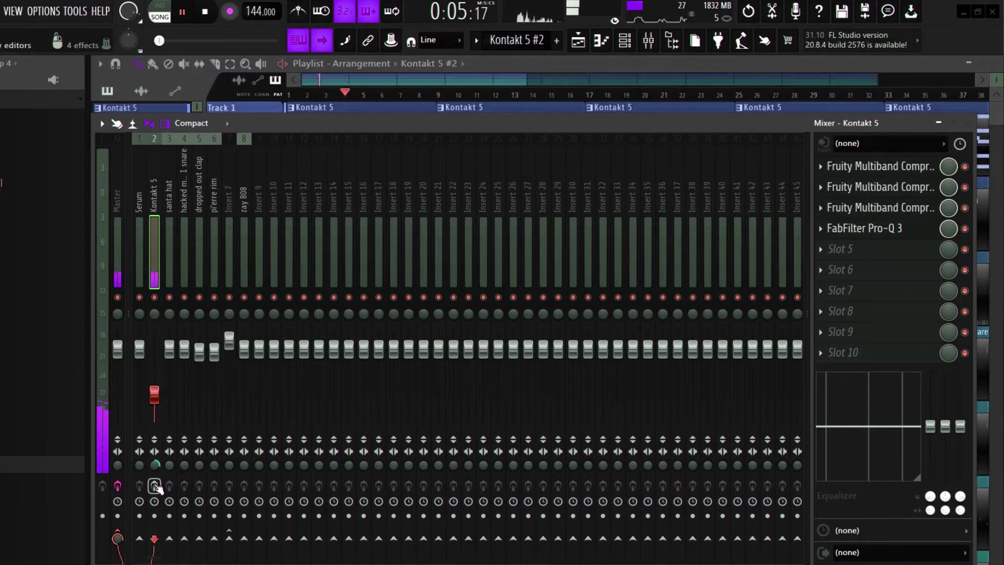
key(space)
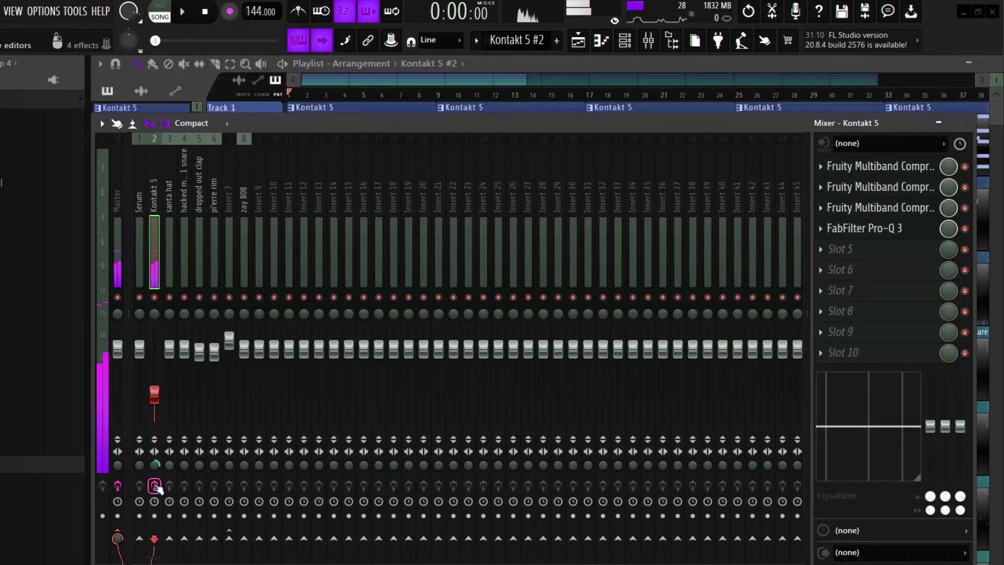
Inspect the three Fruity Multiband Compressors and the FabFilter Pro-Q 3 curve on the Kontakt 5 mixer insert
click(884, 166)
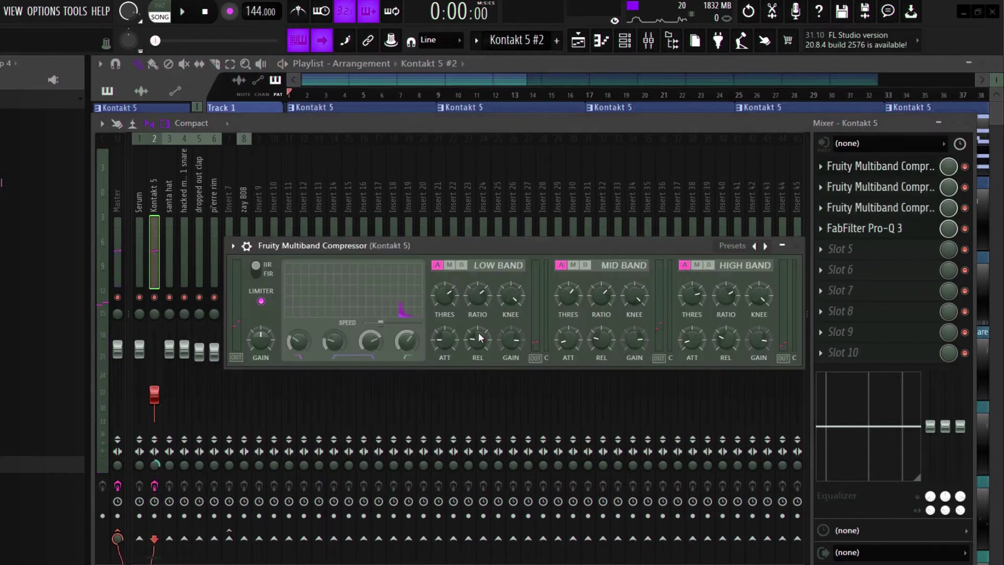
click(797, 246)
click(881, 186)
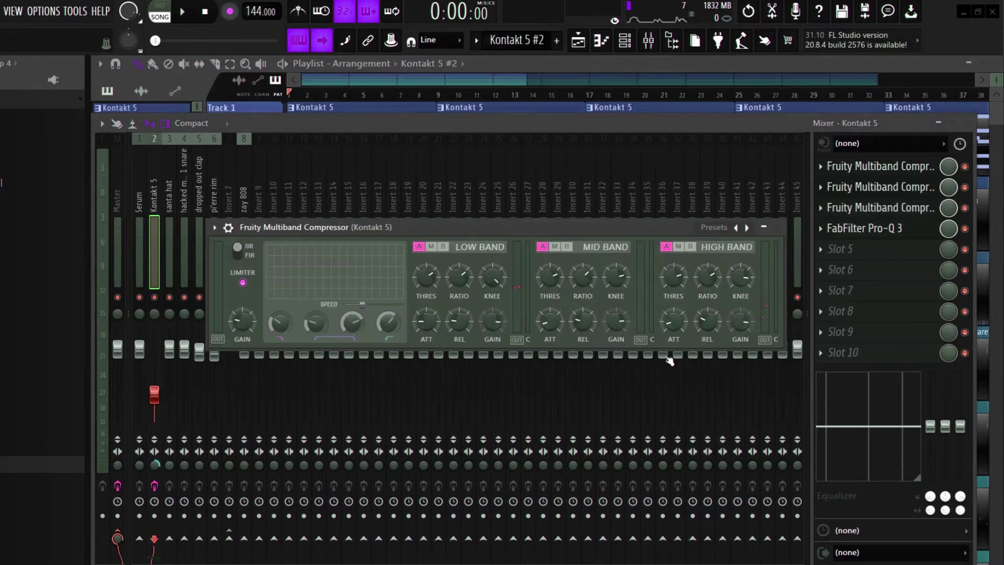
click(781, 228)
click(840, 210)
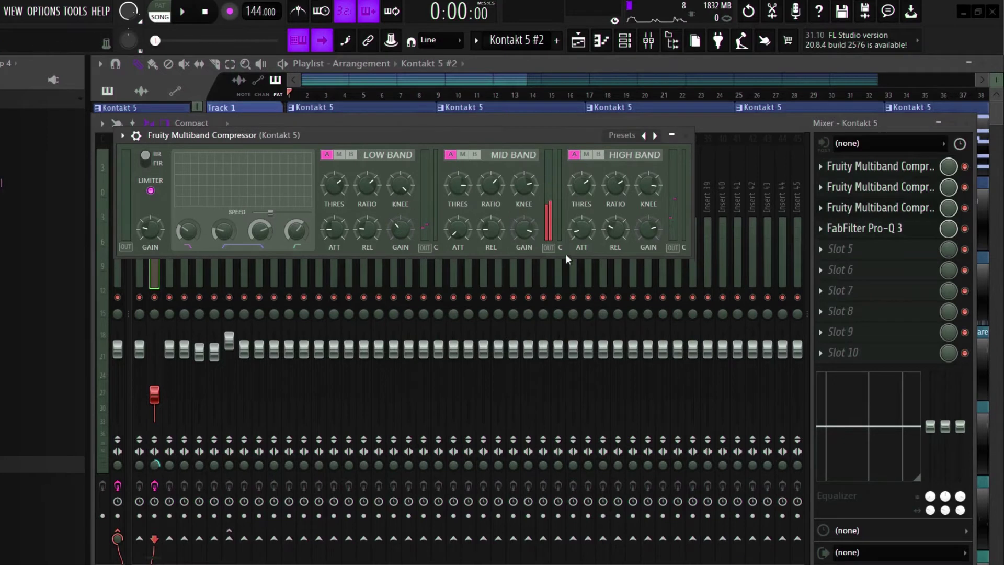
click(686, 136)
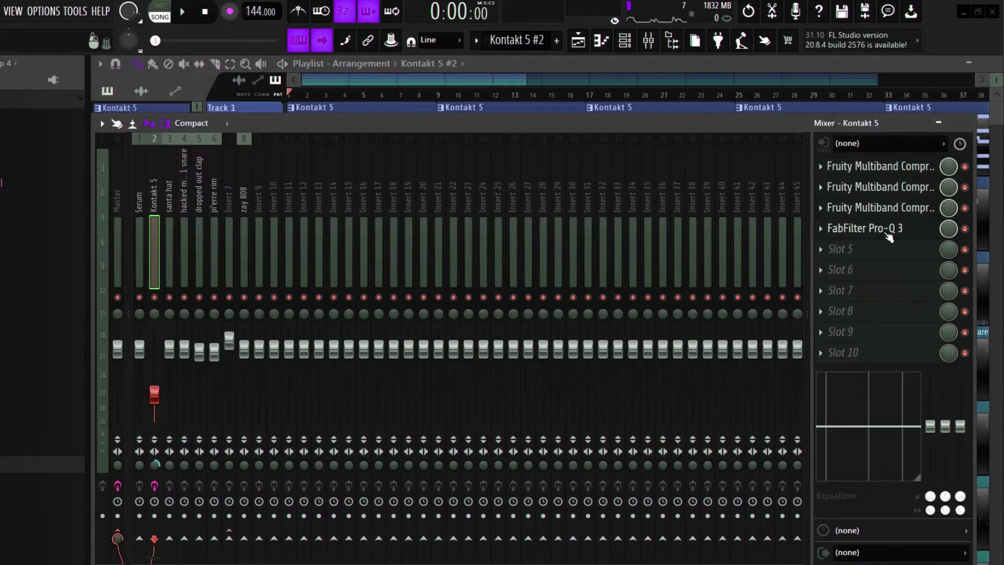
click(888, 230)
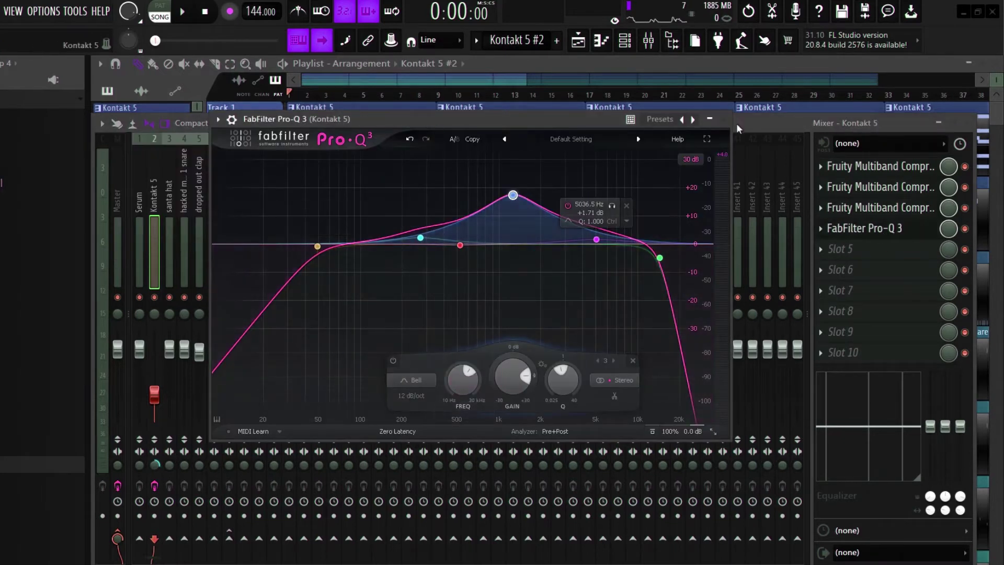
Close the FabFilter Pro-Q 3 window and play the arrangement from the playlist to hear the processed melodies
click(723, 119)
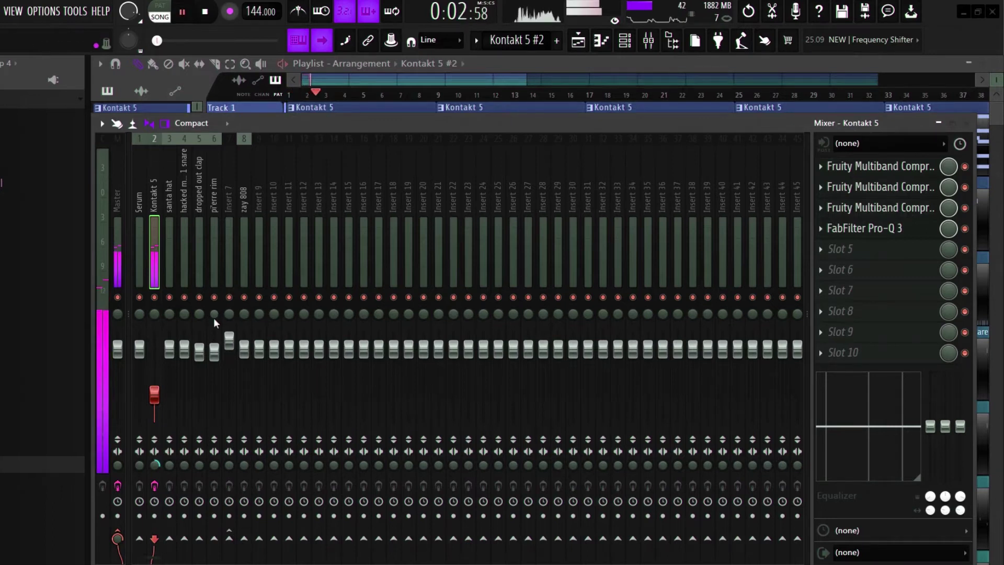
click(253, 105)
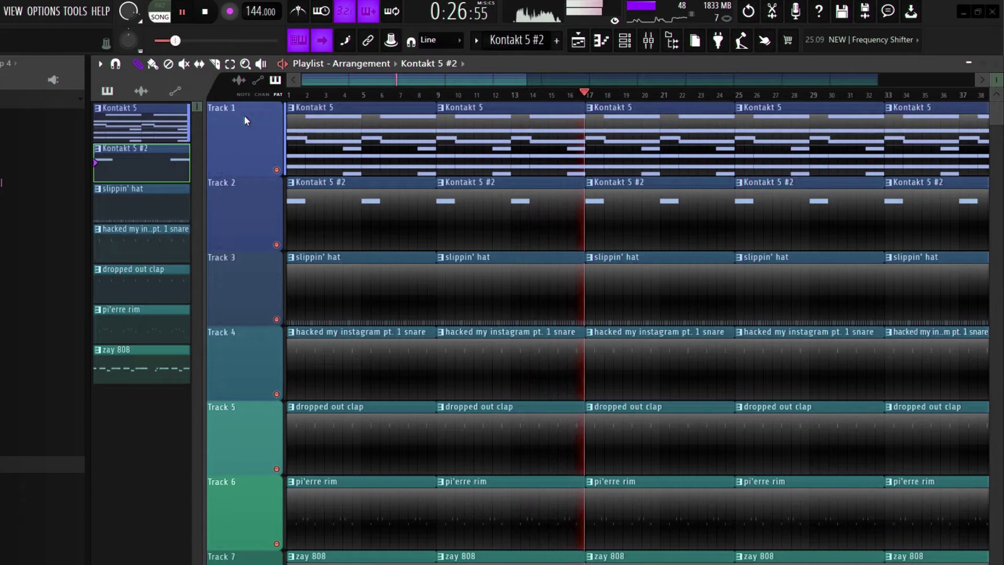
key(space)
Open the slippin' hat pattern in the piano roll, play it in song mode, and close the piano roll
click(629, 48)
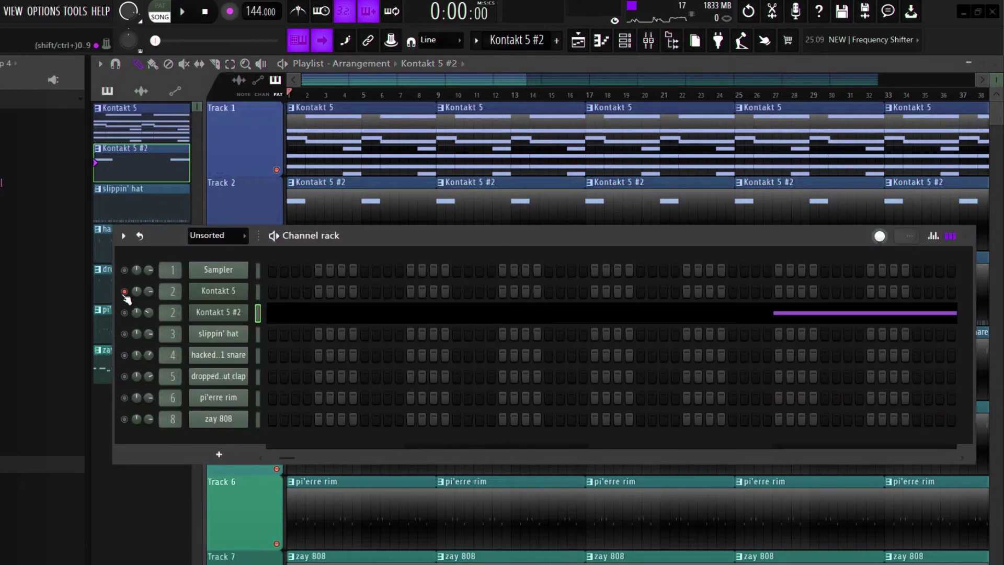
click(123, 218)
key(F7)
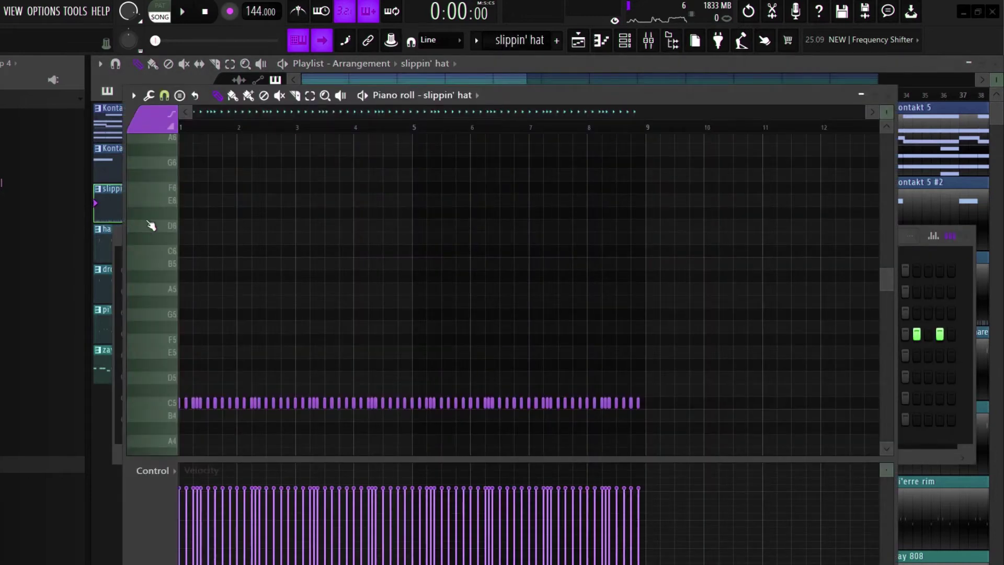
key(space)
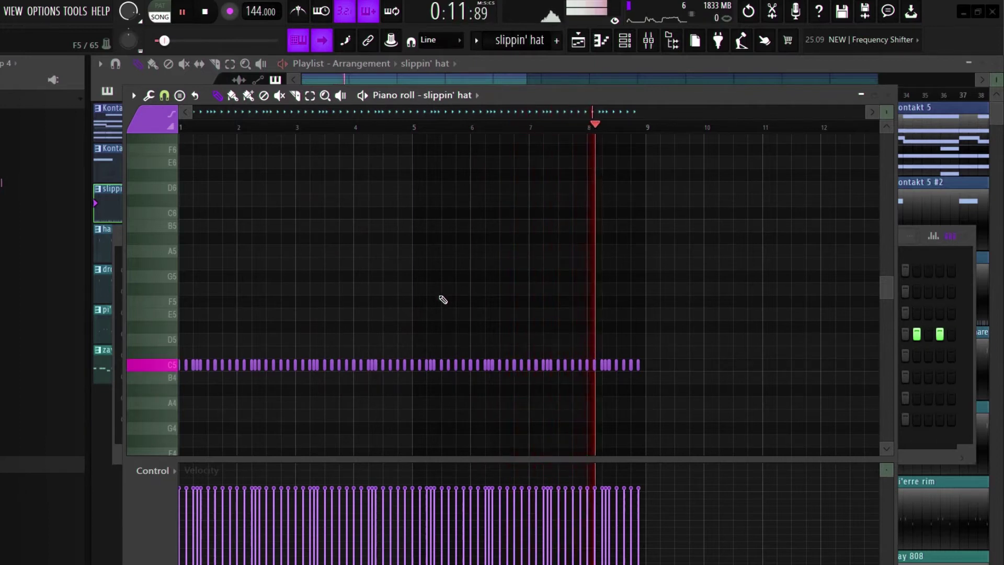
key(space)
key(F7)
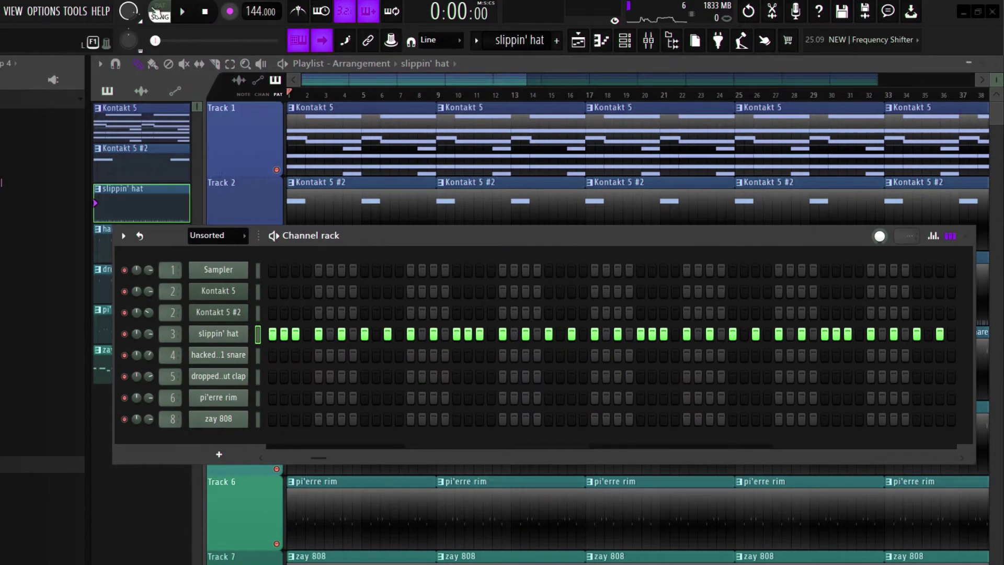
Open the hacked my instagram pt. 1 snare pattern in the piano roll and audition it in pattern mode
key(F6)
click(108, 251)
key(F7)
key(space)
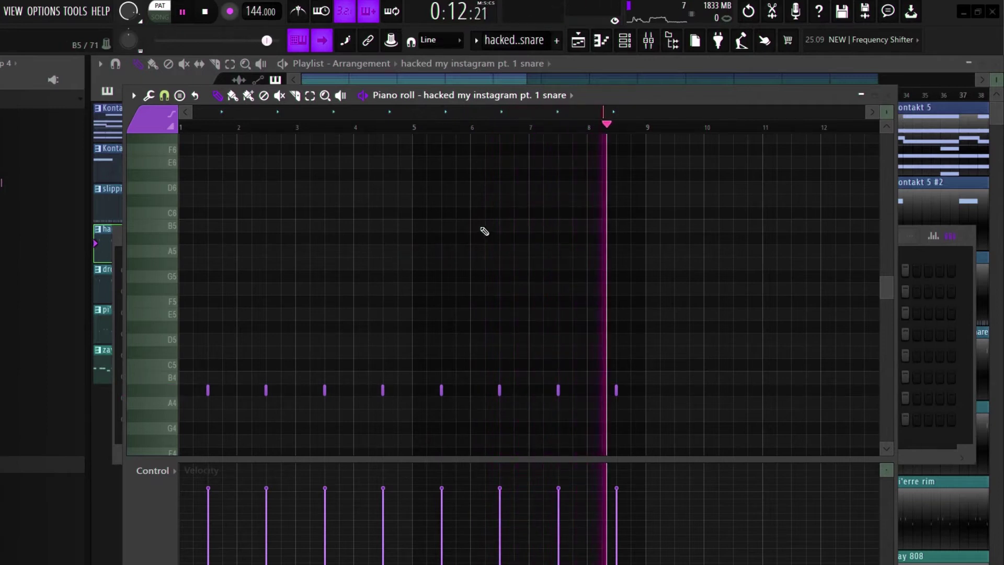
key(space)
Show the dropped out clap pattern in the piano roll and play it through
double_click(101, 287)
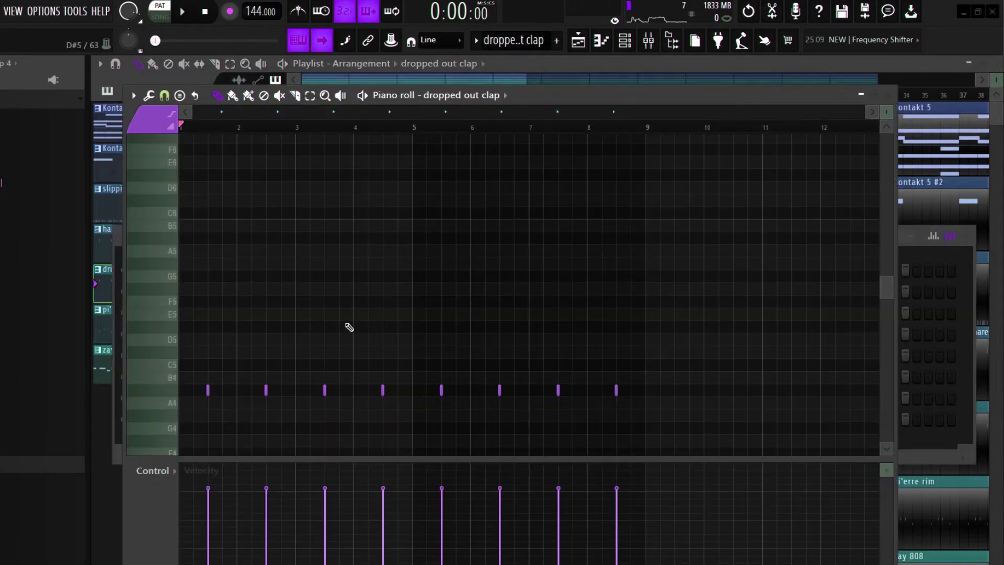
key(space)
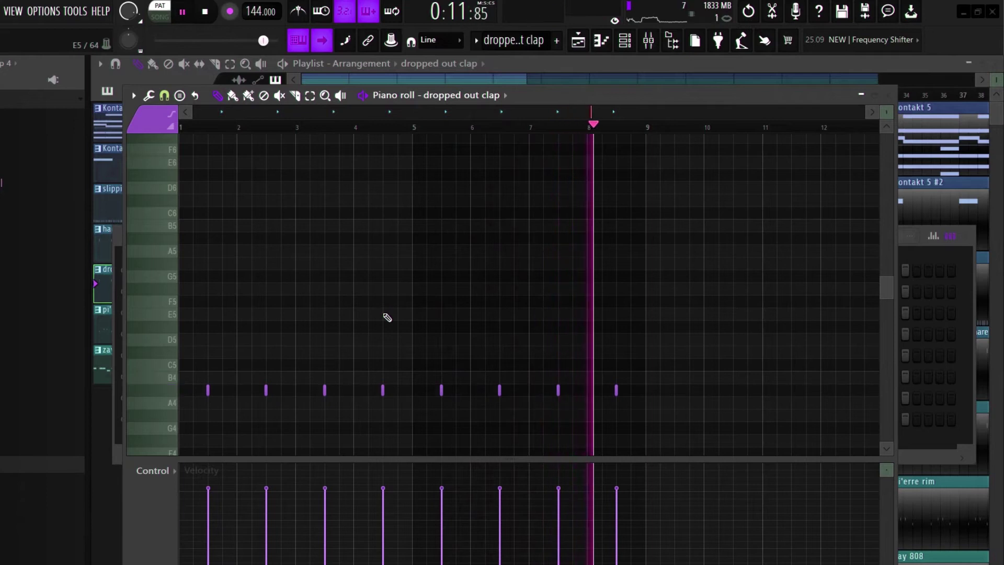
key(space)
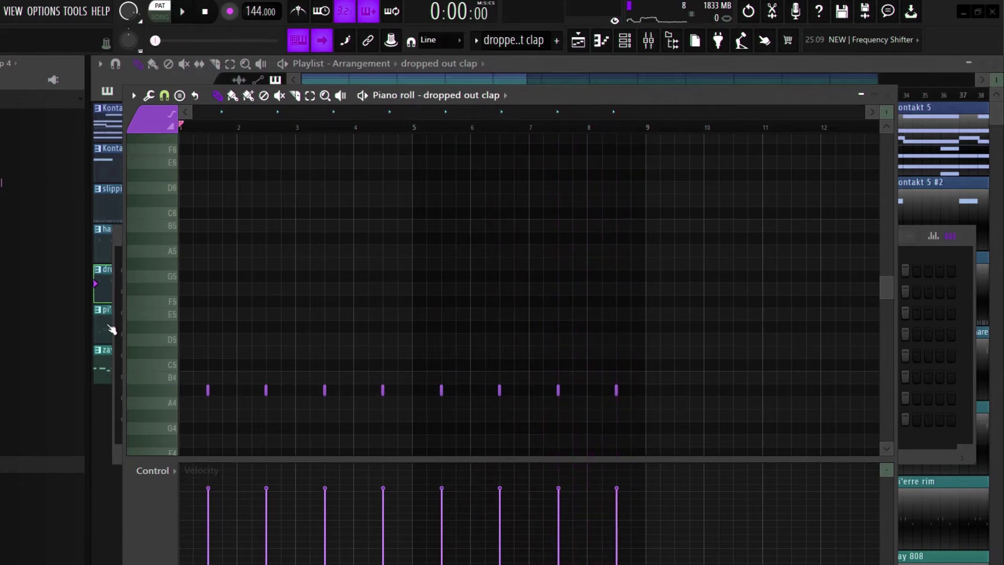
Switch to the pi'erre rim pattern in the piano roll and listen to its rim hits
click(112, 330)
key(space)
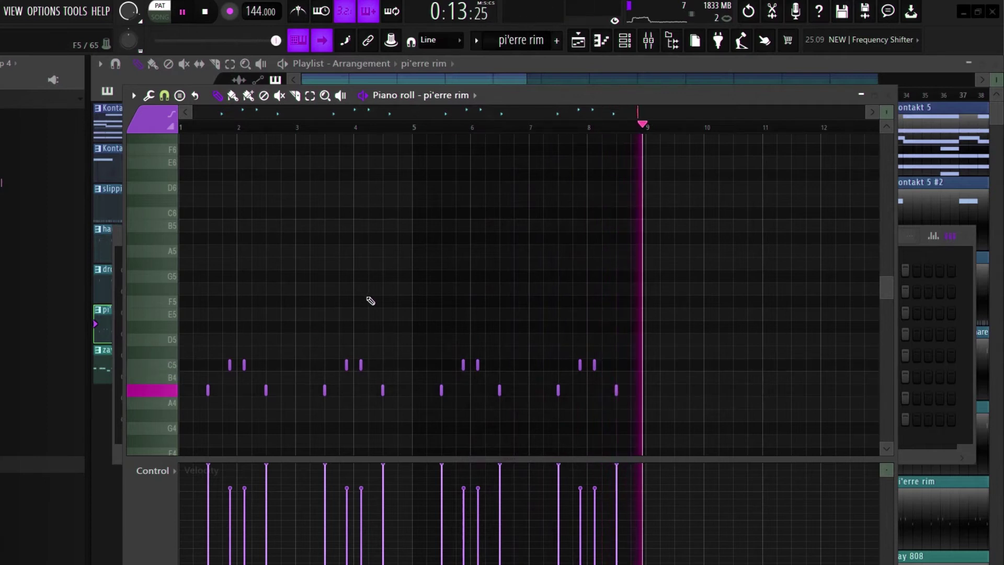
key(space)
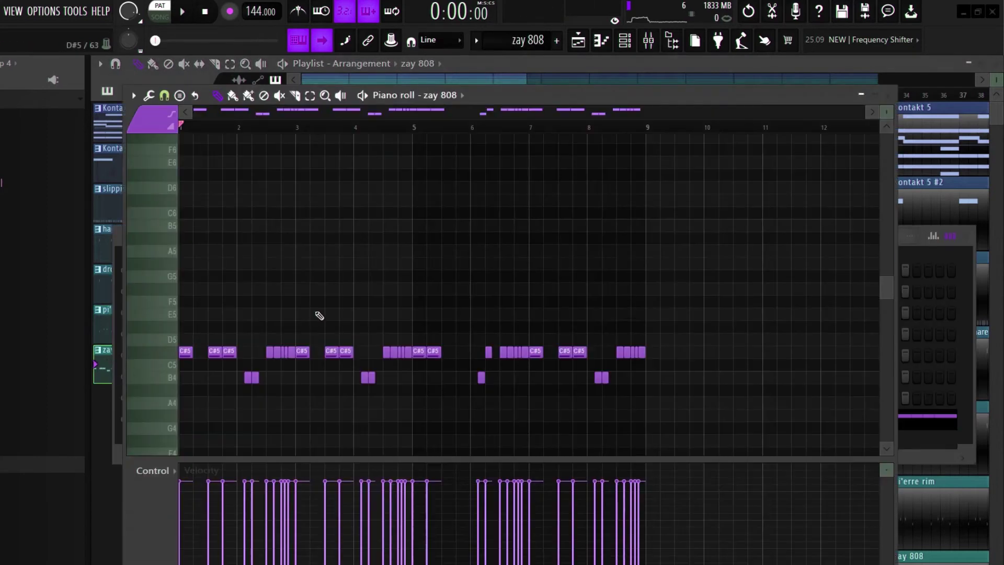
Audition the zay 808 bass pattern in the piano roll, and close the piano roll
key(space)
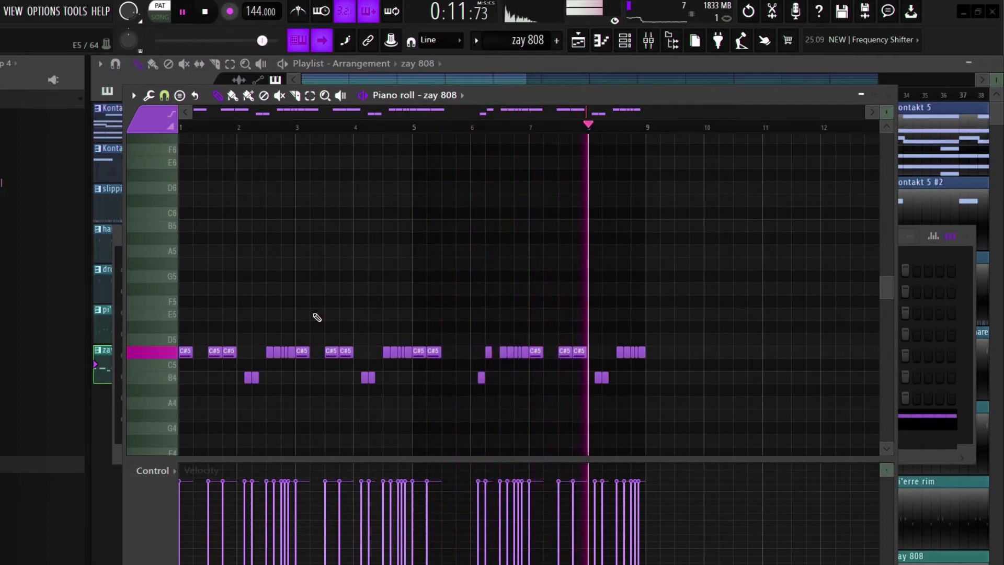
key(space)
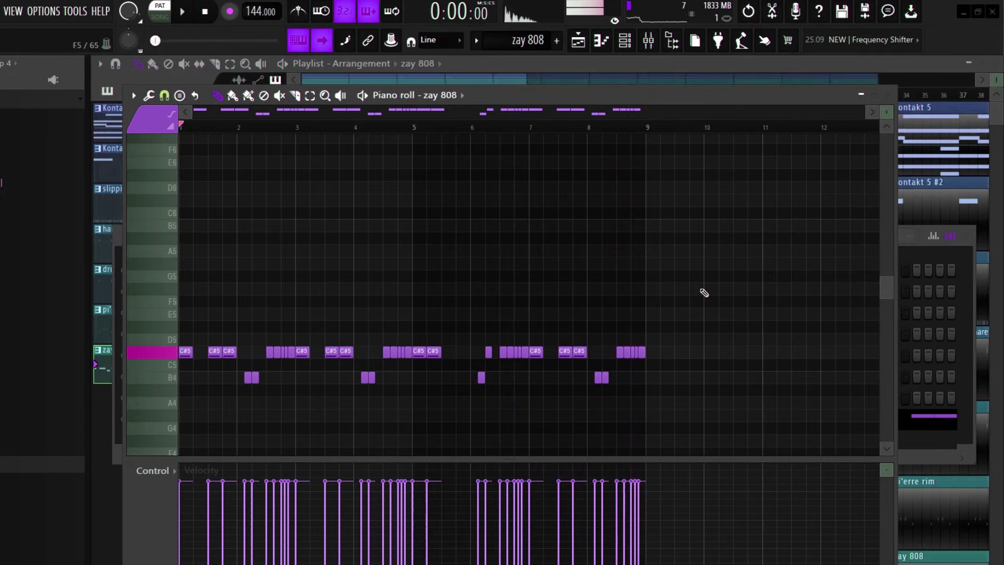
click(888, 94)
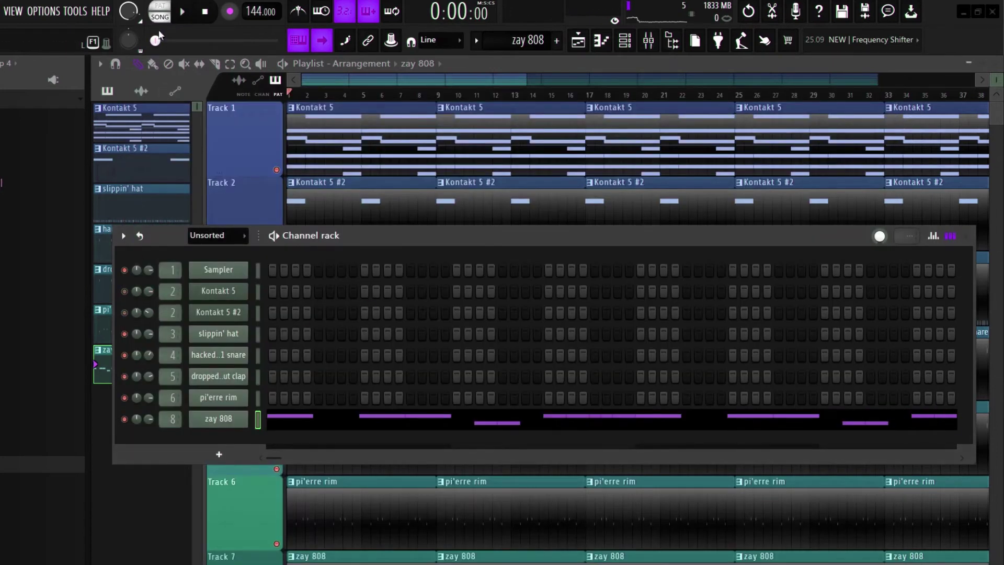
Hide the channel rack and play the full arrangement in song mode while looking over all seven playlist tracks
key(F6)
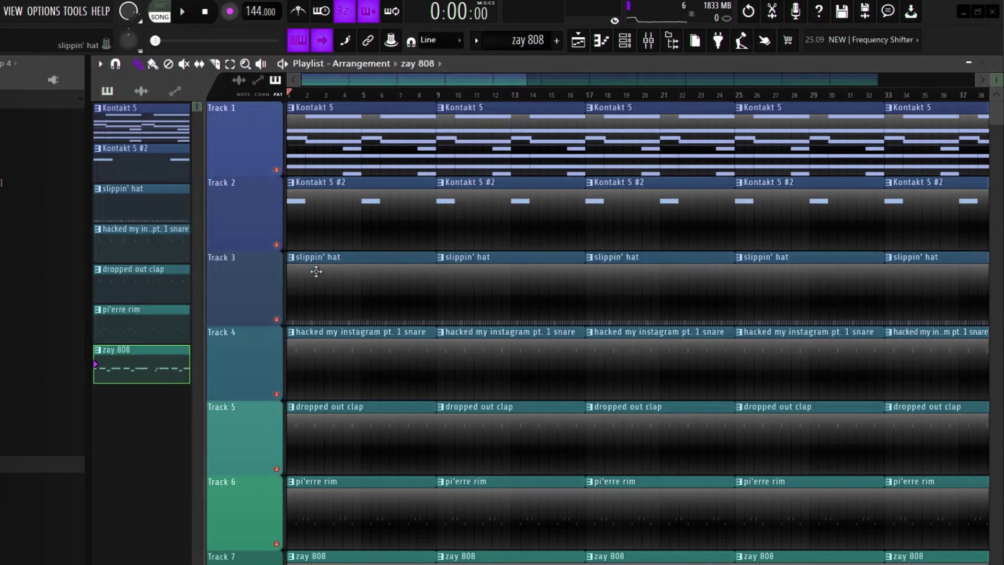
key(space)
scroll(316, 276, down, 3)
scroll(315, 271, up, 2)
scroll(316, 271, down, 1)
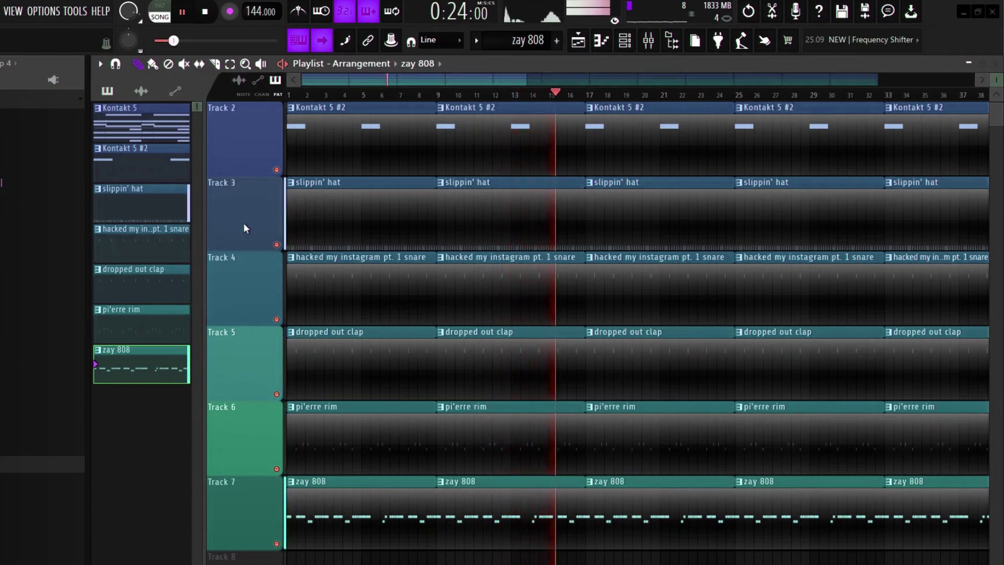
scroll(243, 223, up, 1)
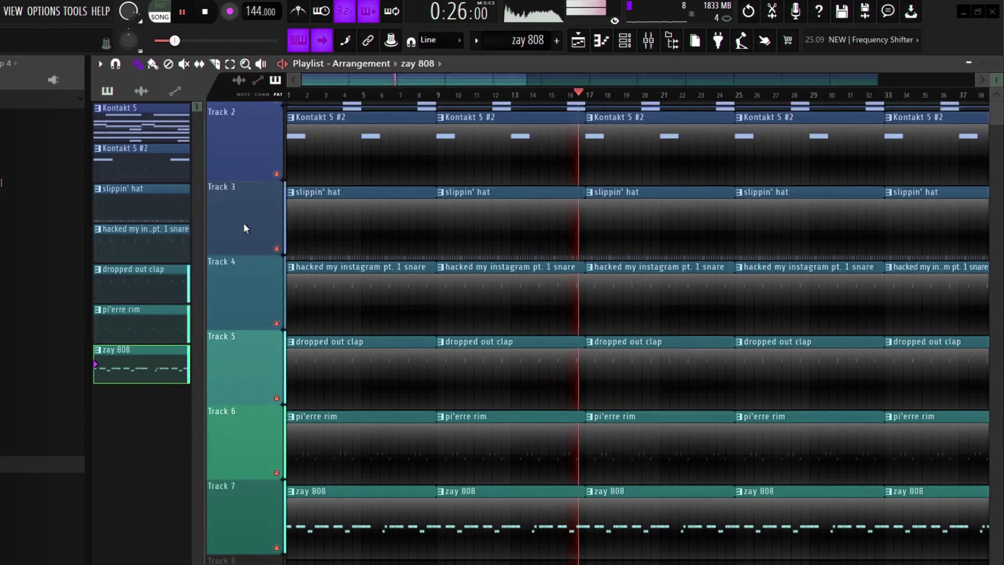
key(space)
Bring the playlist back in front of the channel rack and replay the full beat from the start
click(624, 40)
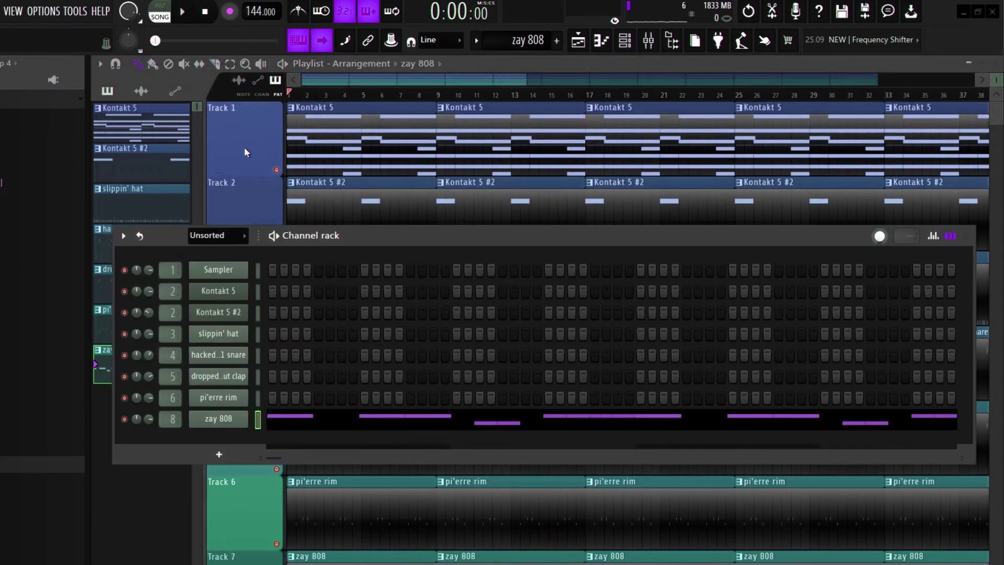
click(252, 131)
key(space)
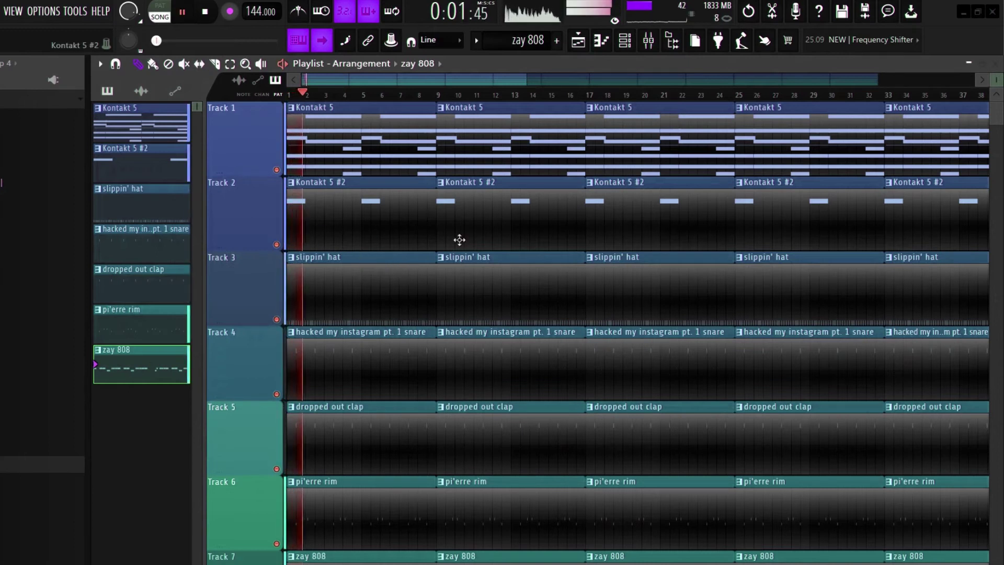